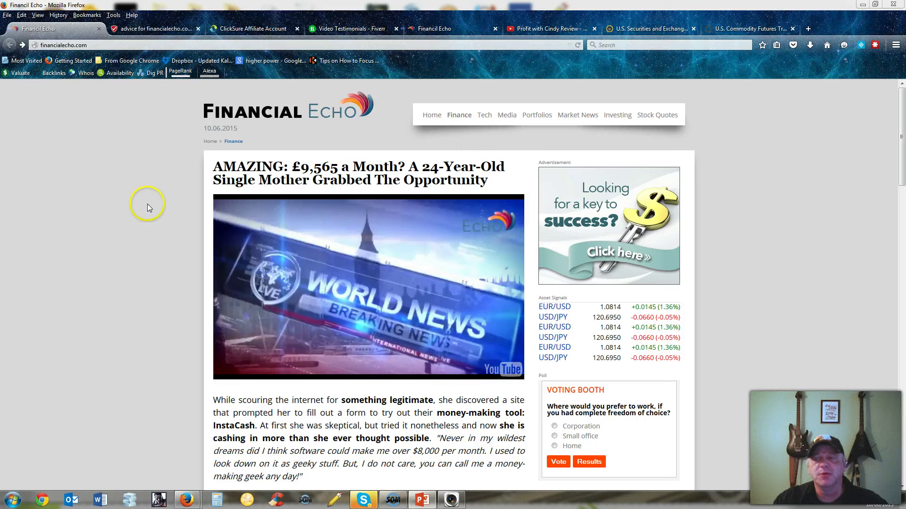
View the SEC page, then move to the Commodity Futures Trading Commission page
{"action": "left_click", "coordinate": [640, 29]}
{"action": "left_click", "coordinate": [146, 189]}
{"action": "left_click", "coordinate": [146, 191]}
{"action": "left_click", "coordinate": [736, 29]}
Scroll ScamAdviser's financialecho.com report to the 83-day domain age and hidden-owner details
{"action": "left_click", "coordinate": [156, 28]}
{"action": "scroll", "coordinate": [805, 271], "scroll_direction": "down", "scroll_amount": 5}
{"action": "scroll", "coordinate": [502, 329], "scroll_direction": "down", "scroll_amount": 3}
{"action": "scroll", "coordinate": [422, 271], "scroll_direction": "down", "scroll_amount": 3}
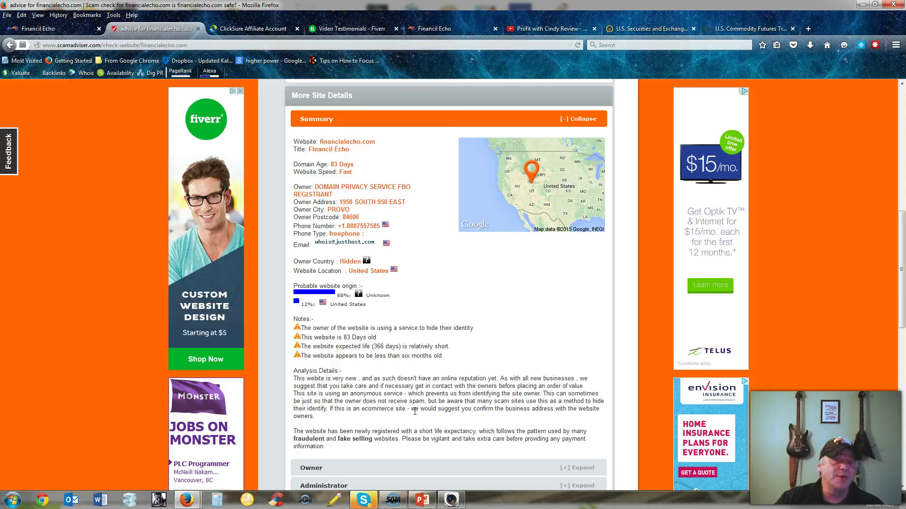
Return to the Financial Echo single-mother £9,565-a-month article
{"action": "left_click", "coordinate": [38, 28]}
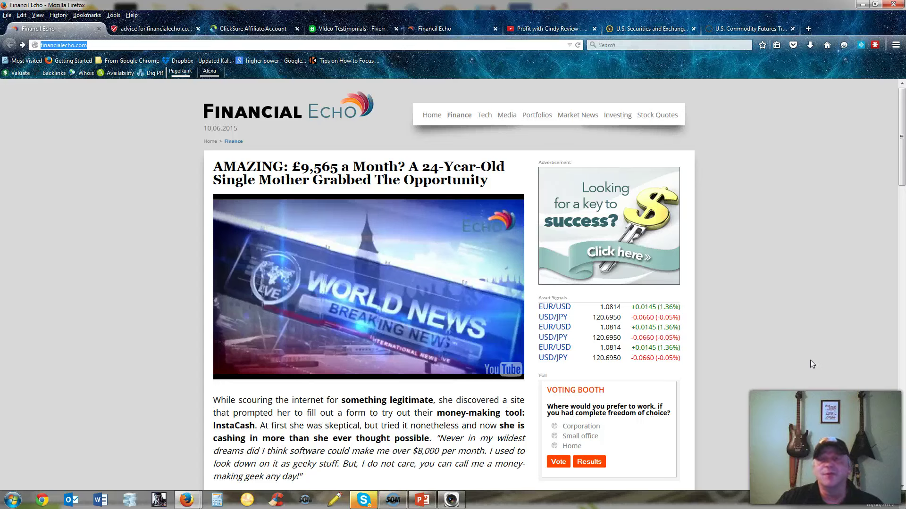
{"action": "left_click", "coordinate": [789, 352]}
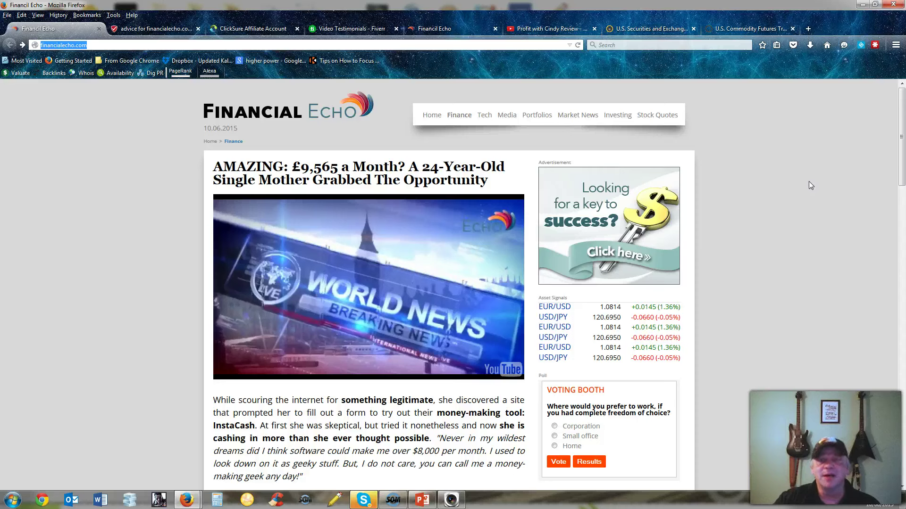
Scroll ClickSure's launch calendar to the Financial Echo Success Story offer of 13th June 2015
{"action": "left_click", "coordinate": [239, 28]}
{"action": "scroll", "coordinate": [226, 161], "scroll_direction": "up", "scroll_amount": 6}
{"action": "scroll", "coordinate": [206, 295], "scroll_direction": "down", "scroll_amount": 1}
{"action": "scroll", "coordinate": [222, 268], "scroll_direction": "down", "scroll_amount": 1}
{"action": "scroll", "coordinate": [234, 255], "scroll_direction": "down", "scroll_amount": 2}
{"action": "scroll", "coordinate": [188, 255], "scroll_direction": "up", "scroll_amount": 2}
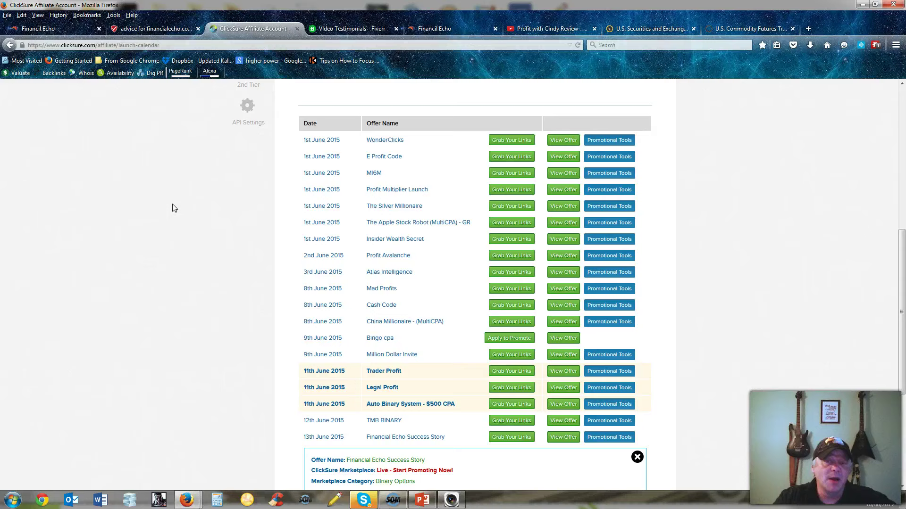
Scroll the Financial Echo article down through its June 9–10, 2015 comments
{"action": "left_click", "coordinate": [58, 28]}
{"action": "scroll", "coordinate": [146, 176], "scroll_direction": "down", "scroll_amount": 3}
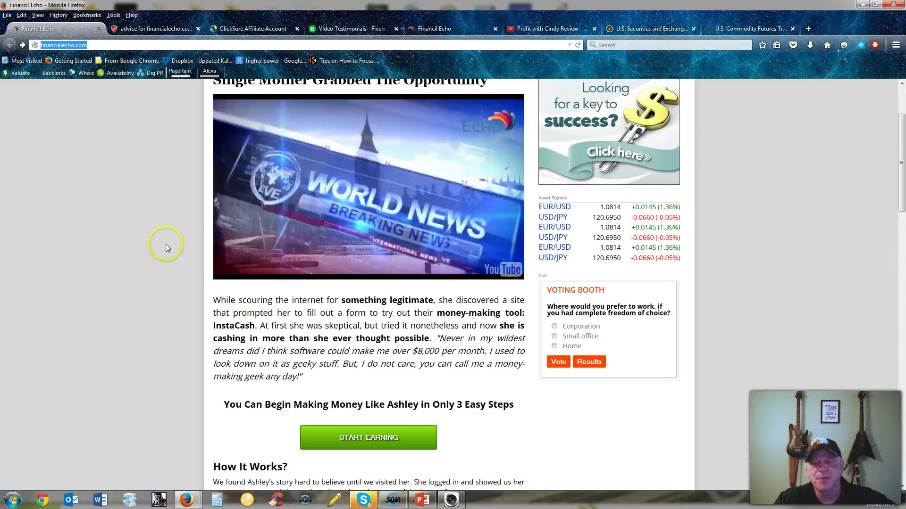
{"action": "scroll", "coordinate": [155, 217], "scroll_direction": "up", "scroll_amount": 2}
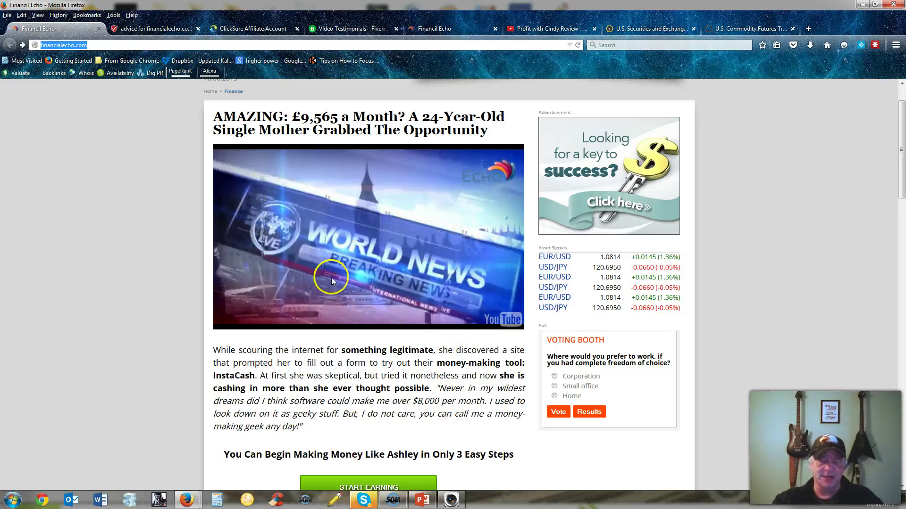
{"action": "scroll", "coordinate": [136, 338], "scroll_direction": "down", "scroll_amount": 10}
{"action": "scroll", "coordinate": [272, 307], "scroll_direction": "down", "scroll_amount": 6}
{"action": "scroll", "coordinate": [309, 307], "scroll_direction": "down", "scroll_amount": 9}
{"action": "scroll", "coordinate": [311, 317], "scroll_direction": "down", "scroll_amount": 5}
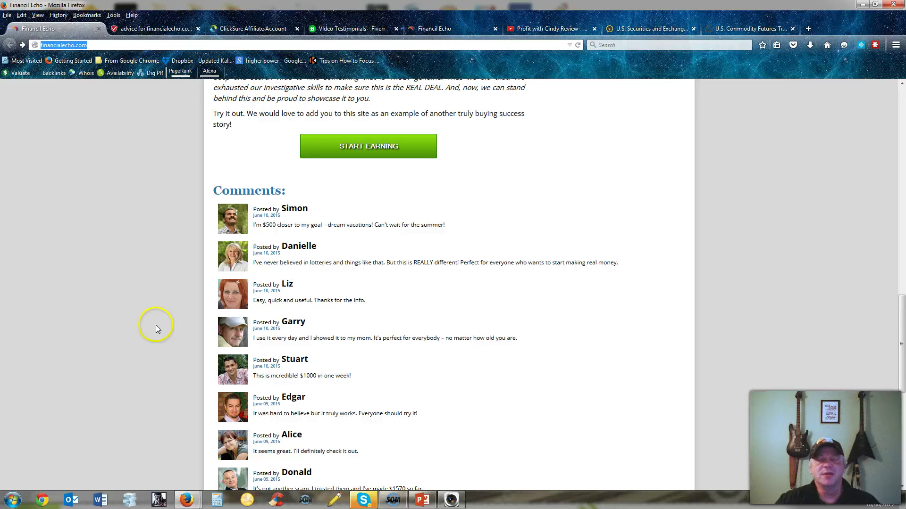
Scroll back up to the article's headline and news video
{"action": "scroll", "coordinate": [99, 276], "scroll_direction": "up", "scroll_amount": 3}
{"action": "scroll", "coordinate": [97, 278], "scroll_direction": "up", "scroll_amount": 2}
{"action": "scroll", "coordinate": [98, 279], "scroll_direction": "down", "scroll_amount": 5}
{"action": "scroll", "coordinate": [101, 279], "scroll_direction": "down", "scroll_amount": 3}
{"action": "scroll", "coordinate": [126, 333], "scroll_direction": "up", "scroll_amount": 1}
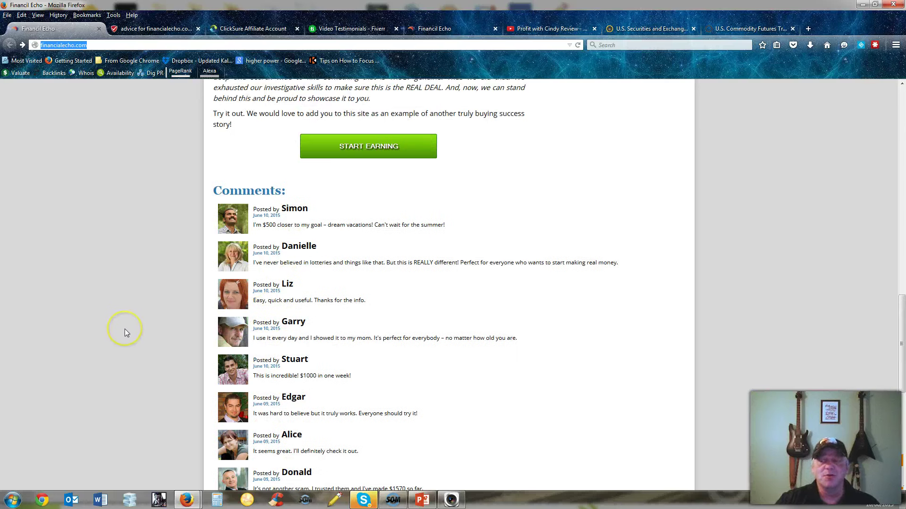
{"action": "scroll", "coordinate": [125, 330], "scroll_direction": "up", "scroll_amount": 4}
{"action": "scroll", "coordinate": [123, 303], "scroll_direction": "up", "scroll_amount": 3}
{"action": "scroll", "coordinate": [120, 285], "scroll_direction": "up", "scroll_amount": 5}
{"action": "scroll", "coordinate": [120, 285], "scroll_direction": "up", "scroll_amount": 4}
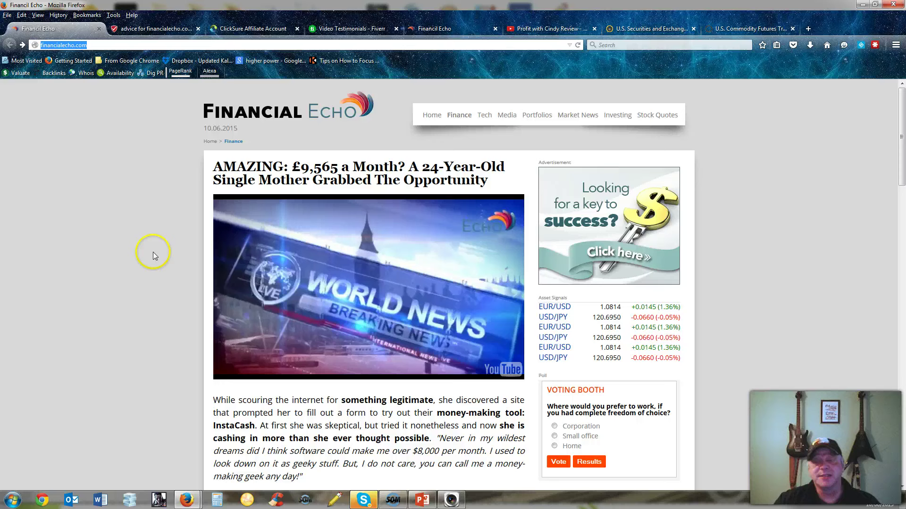
Play the video on the second Financial Echo article, showing the supposed single mother
{"action": "left_click", "coordinate": [433, 28]}
{"action": "scroll", "coordinate": [154, 188], "scroll_direction": "up", "scroll_amount": 2}
{"action": "left_click", "coordinate": [406, 301]}
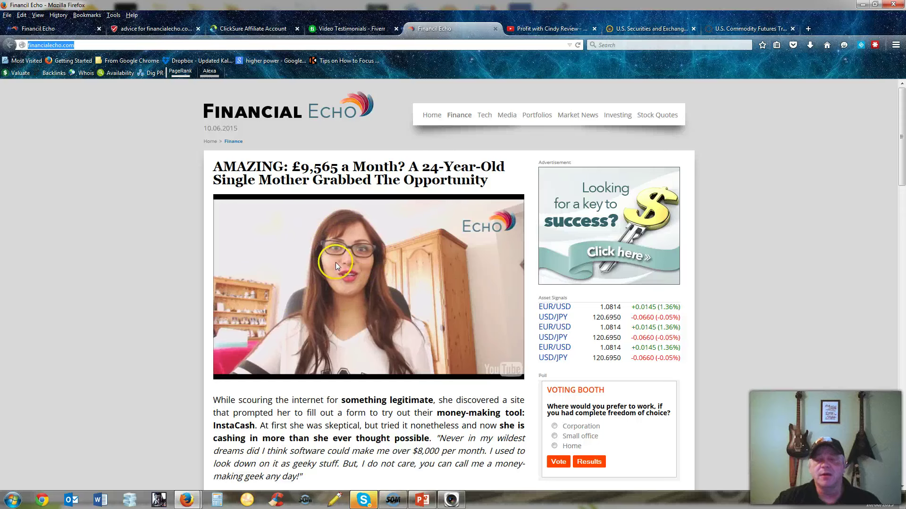
{"action": "left_click", "coordinate": [533, 30]}
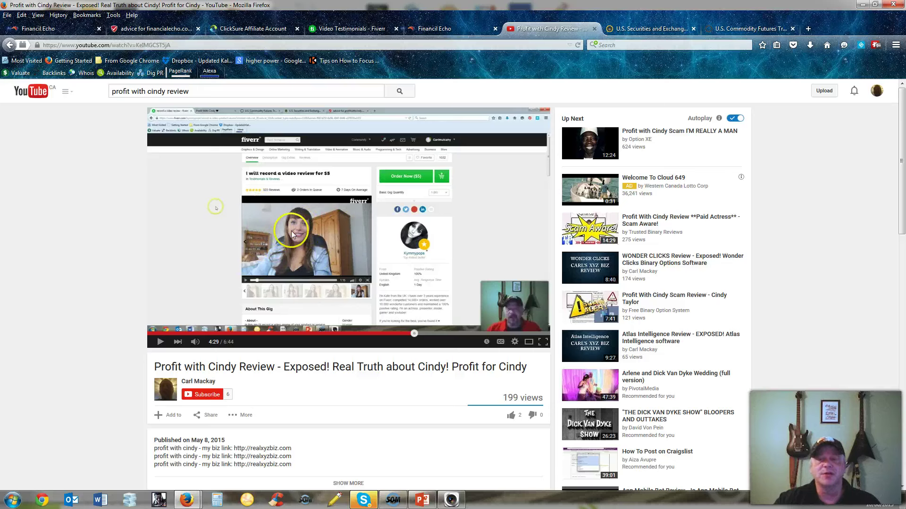
{"action": "left_click", "coordinate": [340, 29]}
{"action": "left_click", "coordinate": [238, 29]}
{"action": "left_click", "coordinate": [431, 30]}
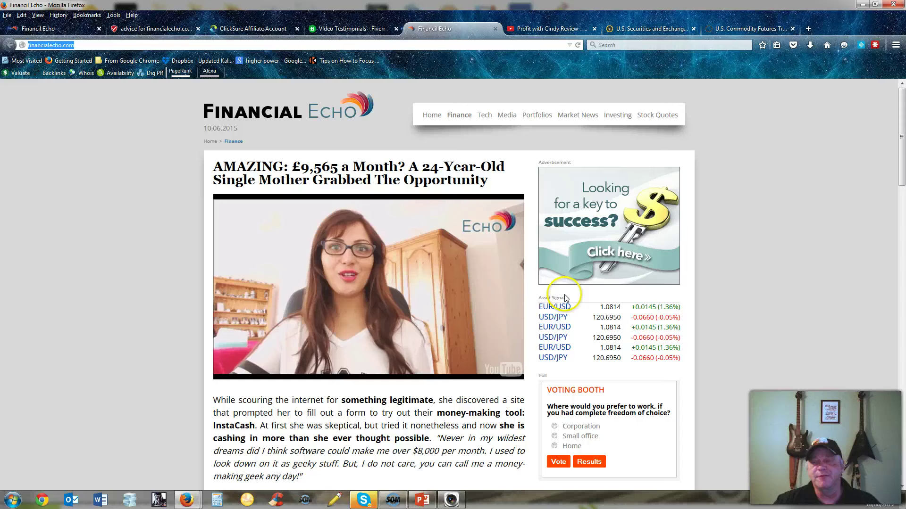